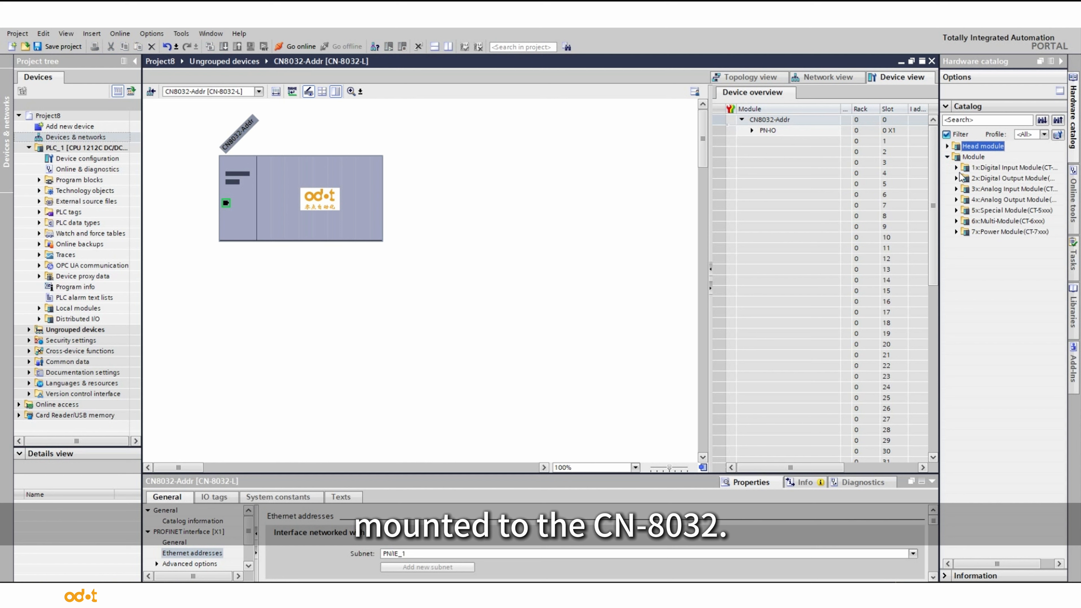
Add the CT-3158 analog input module to slot 1 and the CT-3238 analog input module to slot 2 of CN8032-Addr
left_click(957, 189)
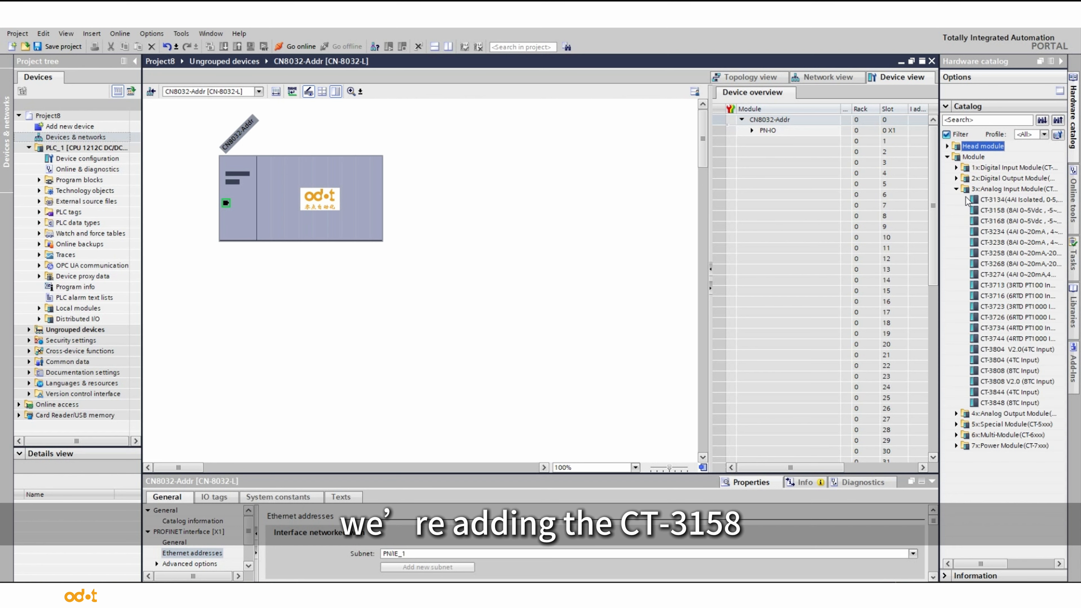
left_click_drag(998, 221, 786, 142)
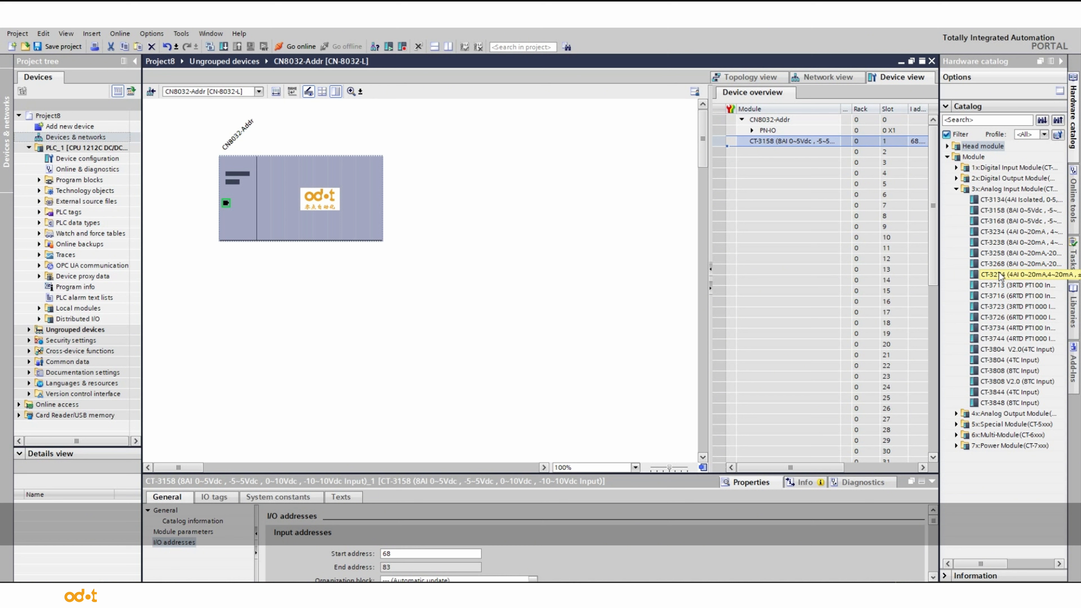
left_click(995, 246)
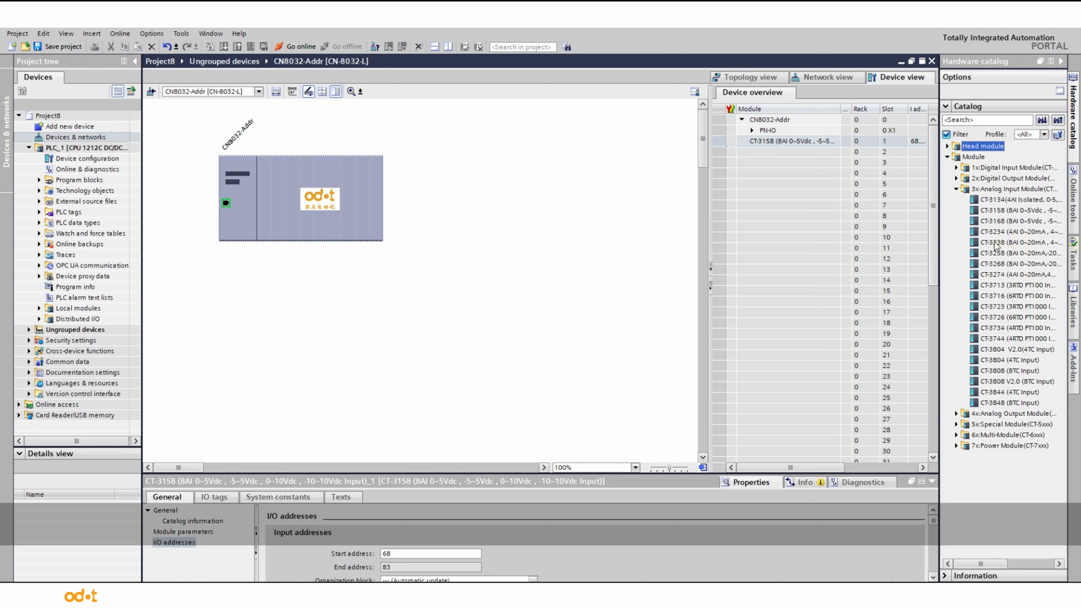
left_click_drag(995, 246, 776, 150)
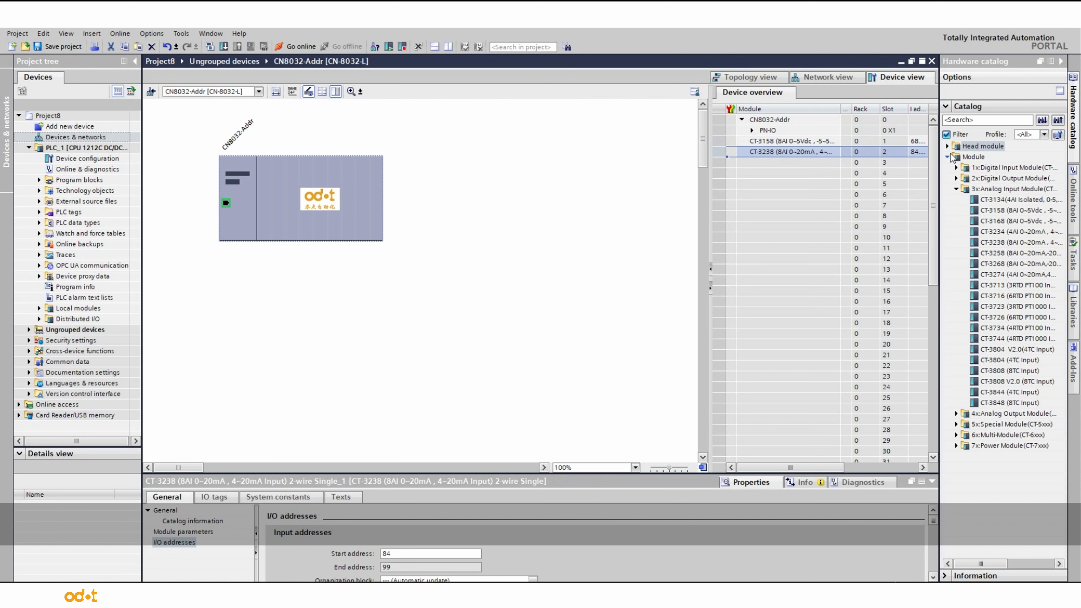
Add the CT-5321 Modbus Interface Module from the special modules to slot 3 of CN8032-Addr
left_click(956, 188)
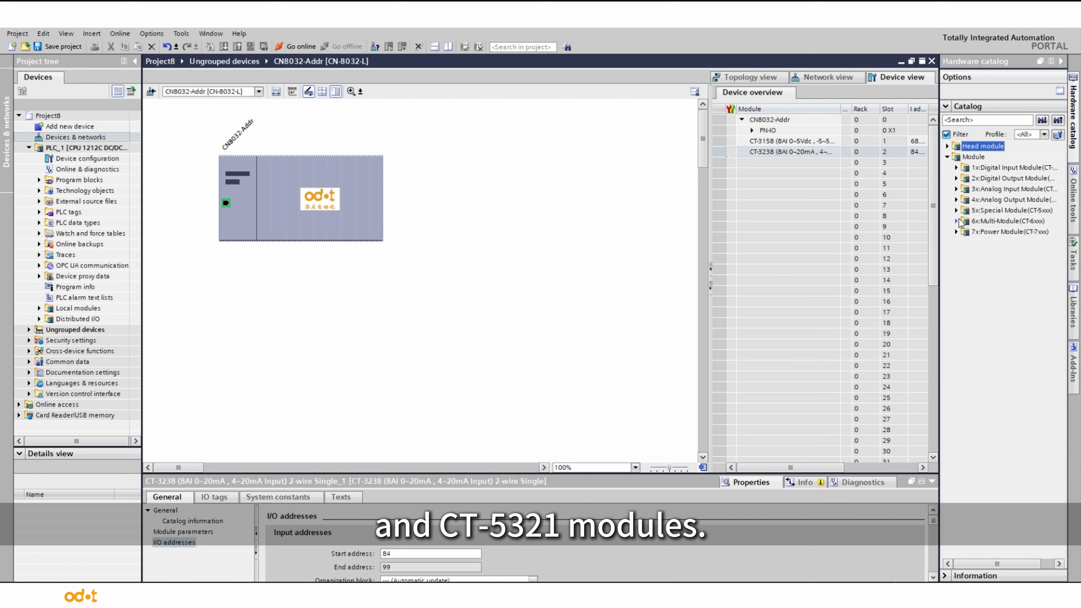
left_click(957, 210)
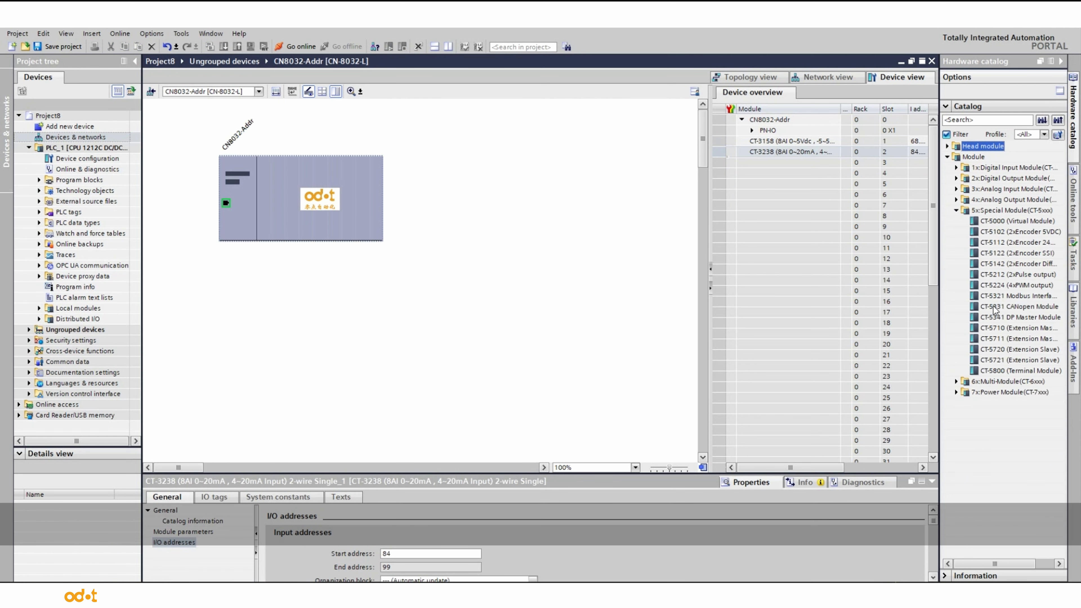
left_click_drag(994, 300, 768, 169)
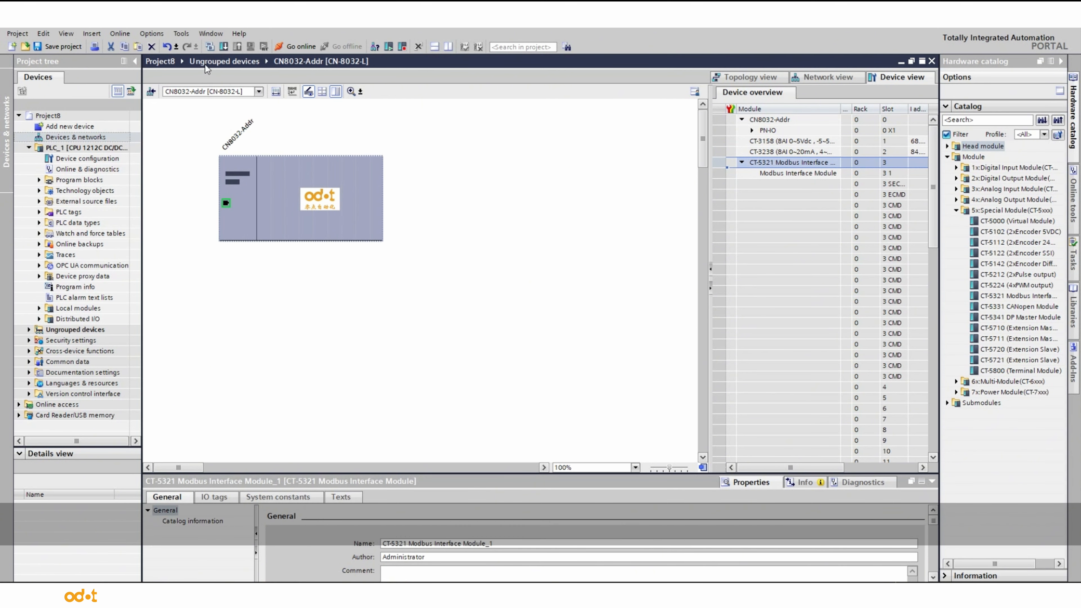
Compile PLC_1 and download its configuration to the controller
left_click(71, 148)
left_click(208, 46)
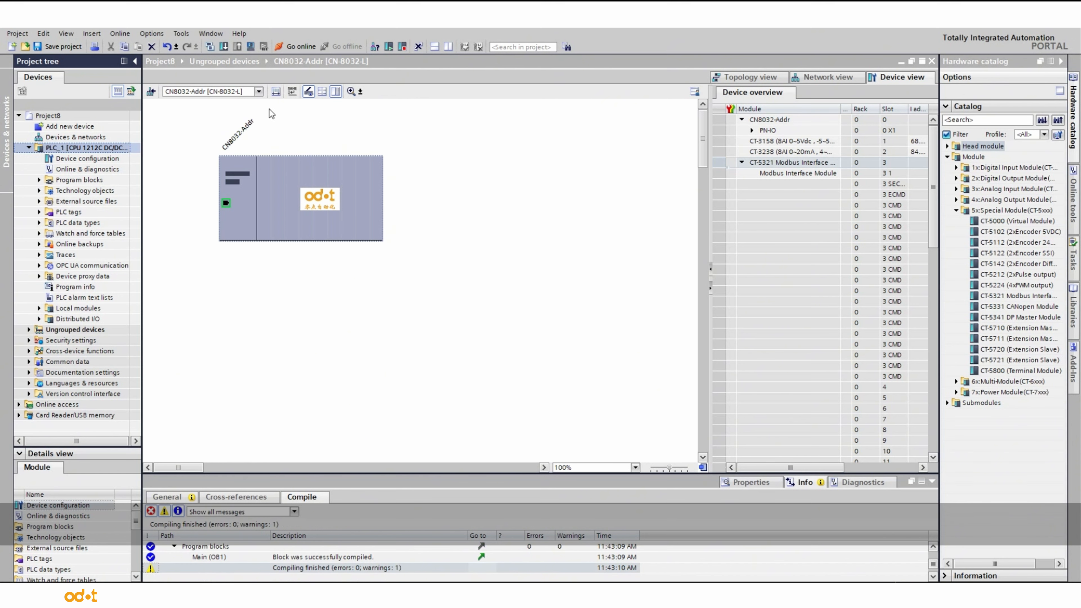
left_click(223, 45)
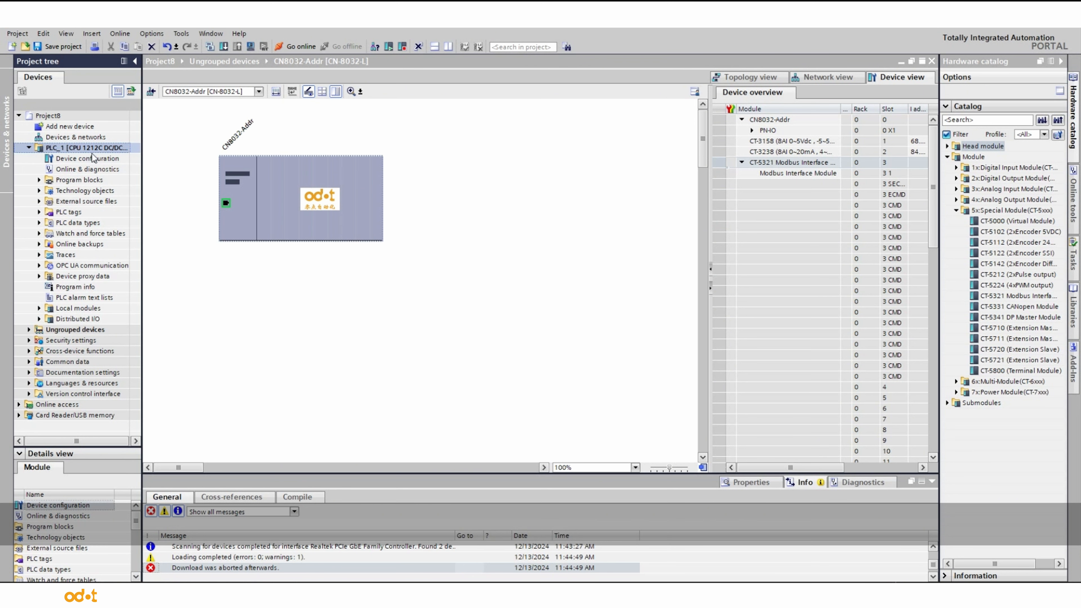
Assign the PROFINET device name cn8032-addr online to the accessible BLADE IO device at 192.168.0.2
double_click(70, 138)
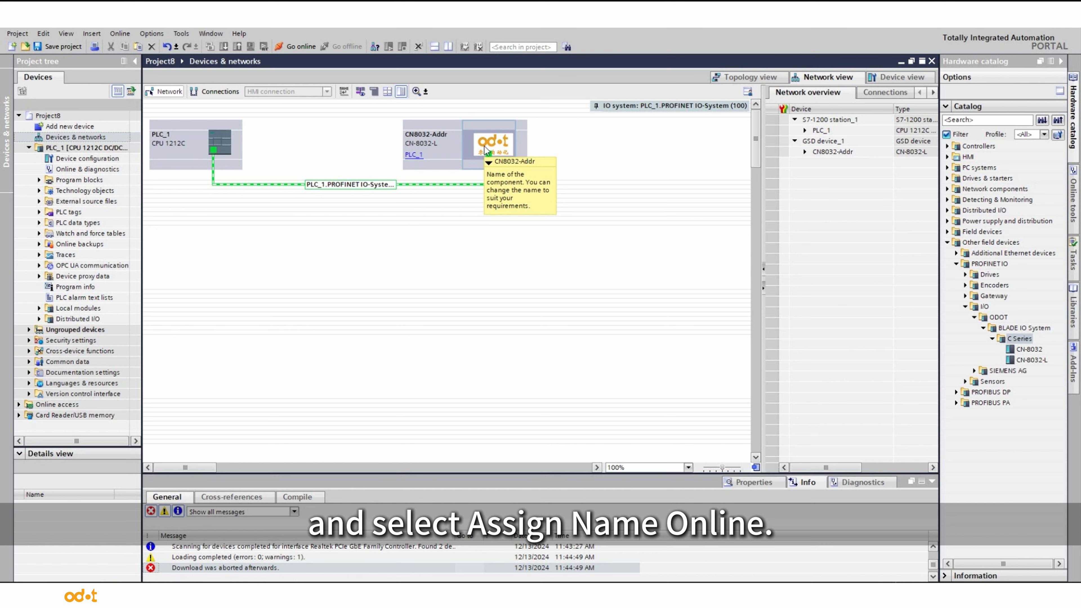
right_click(502, 147)
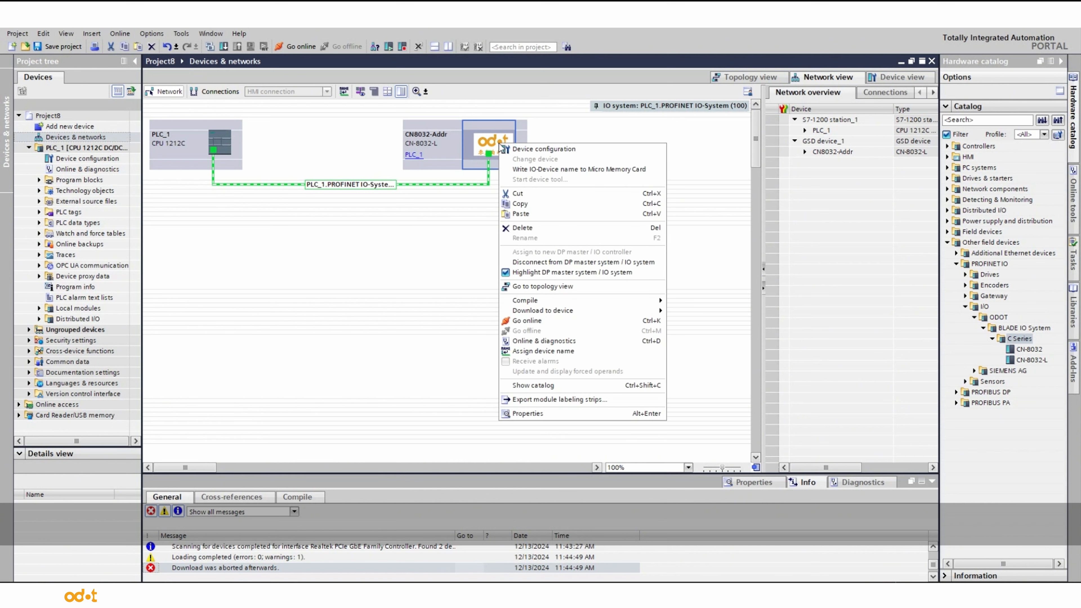
left_click(529, 350)
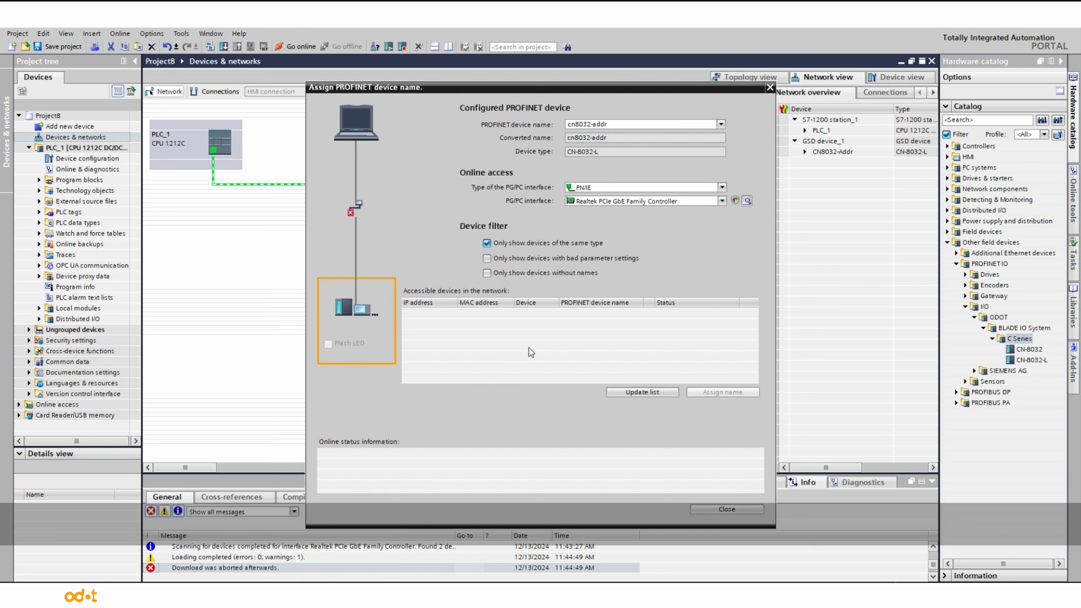
left_click(614, 390)
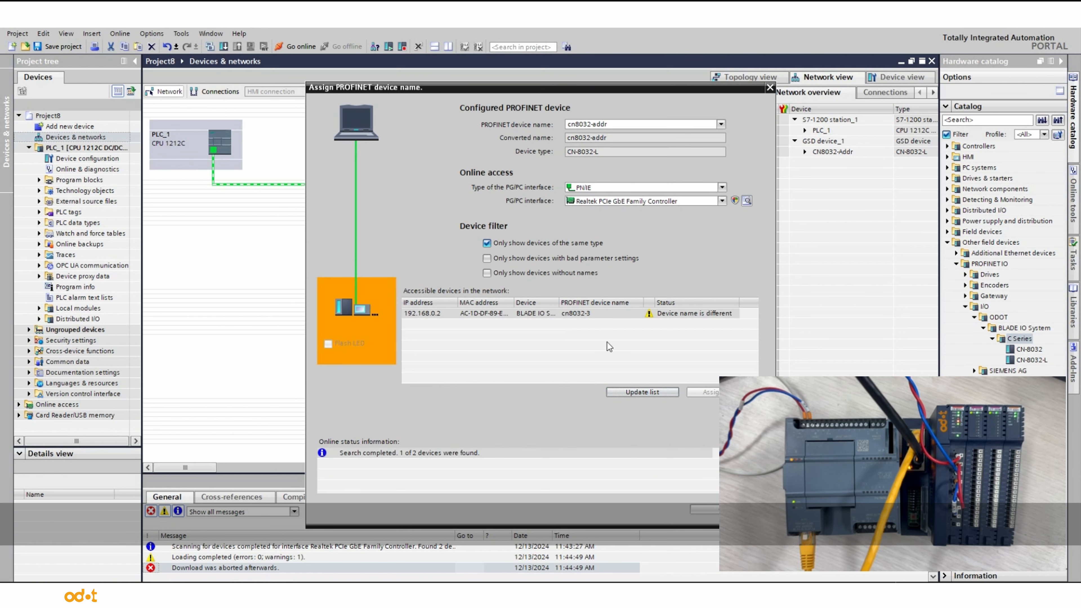
left_click(600, 317)
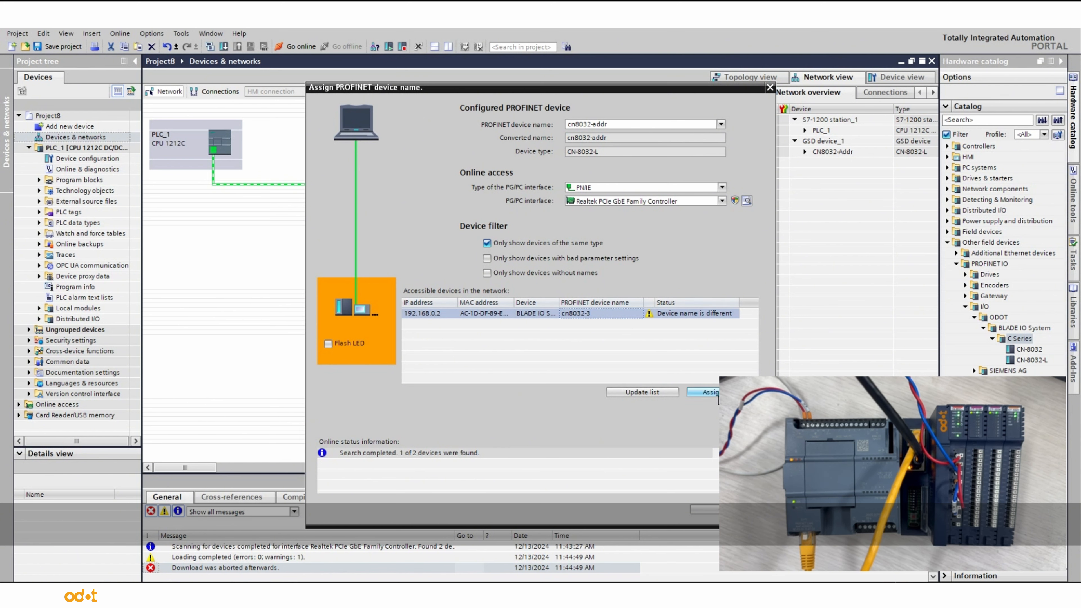
left_click(718, 397)
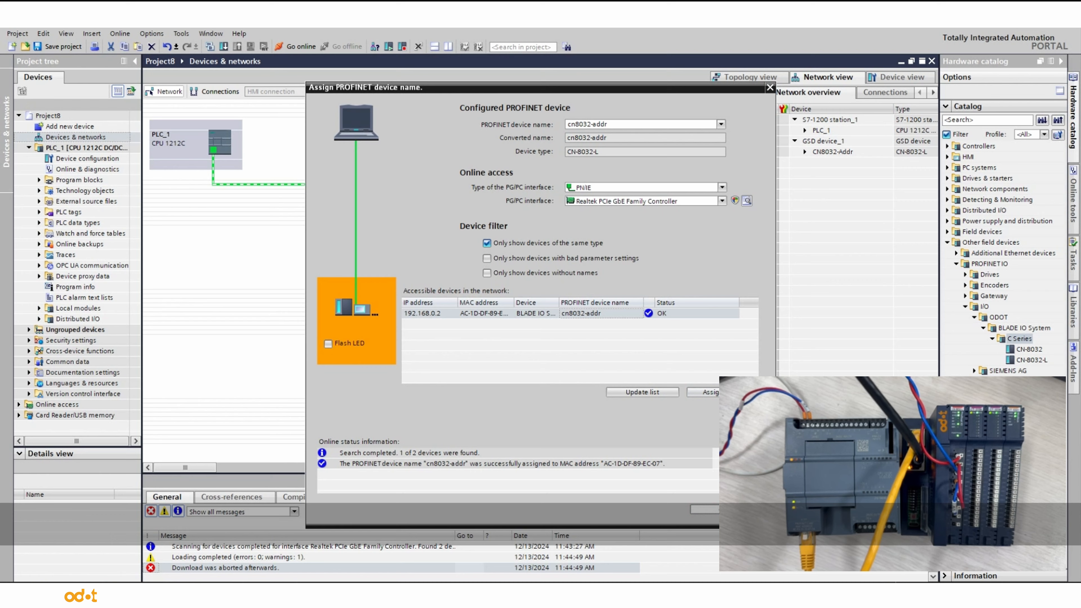
left_click(705, 509)
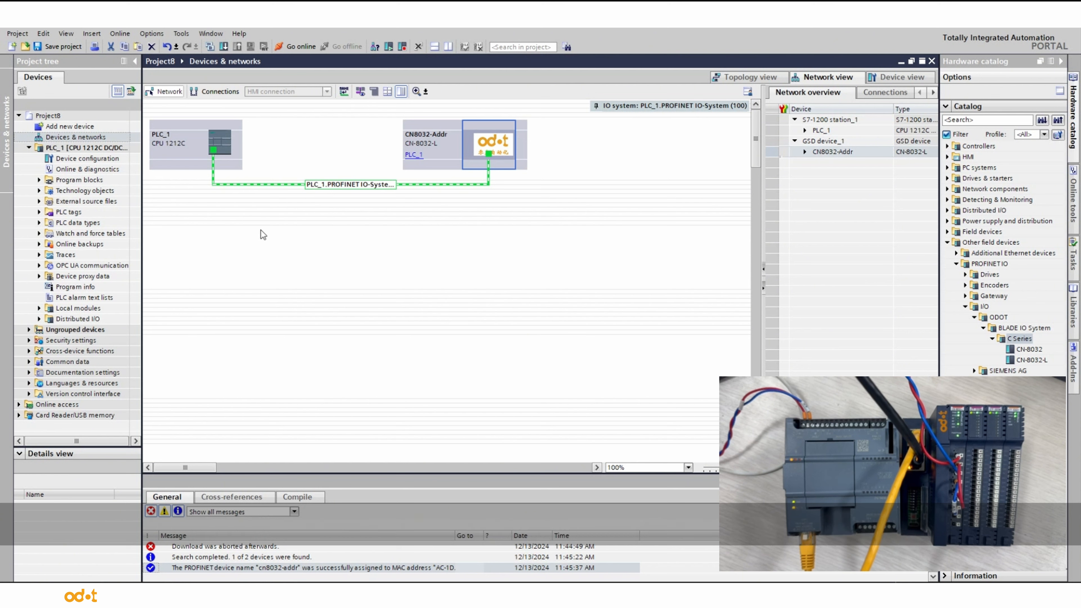
Add a global data block named Data_error to the program blocks of PLC_1
left_click(39, 180)
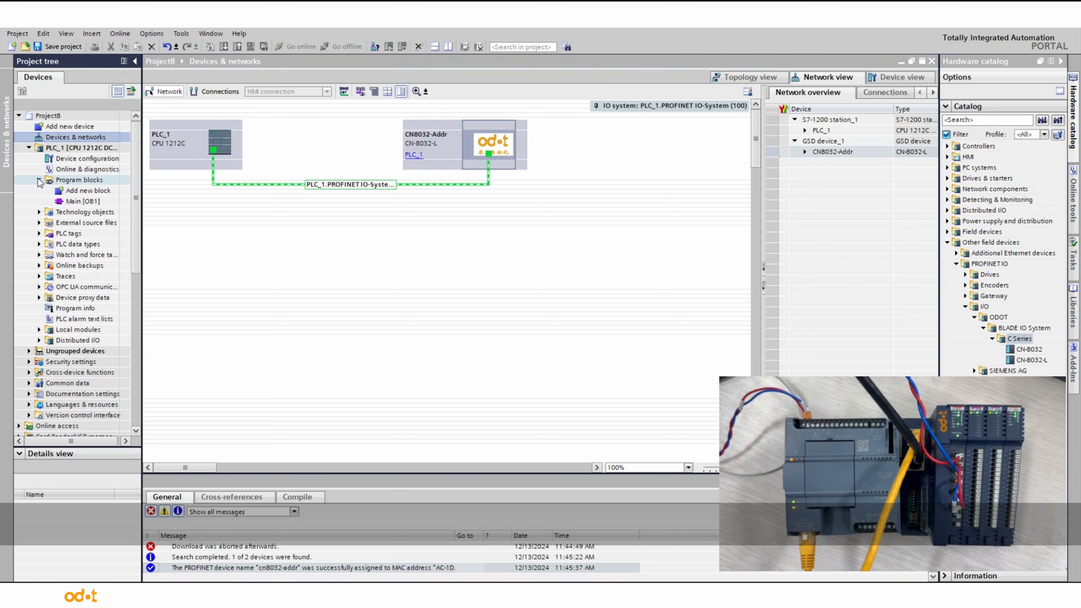
left_click(91, 191)
double_click(90, 192)
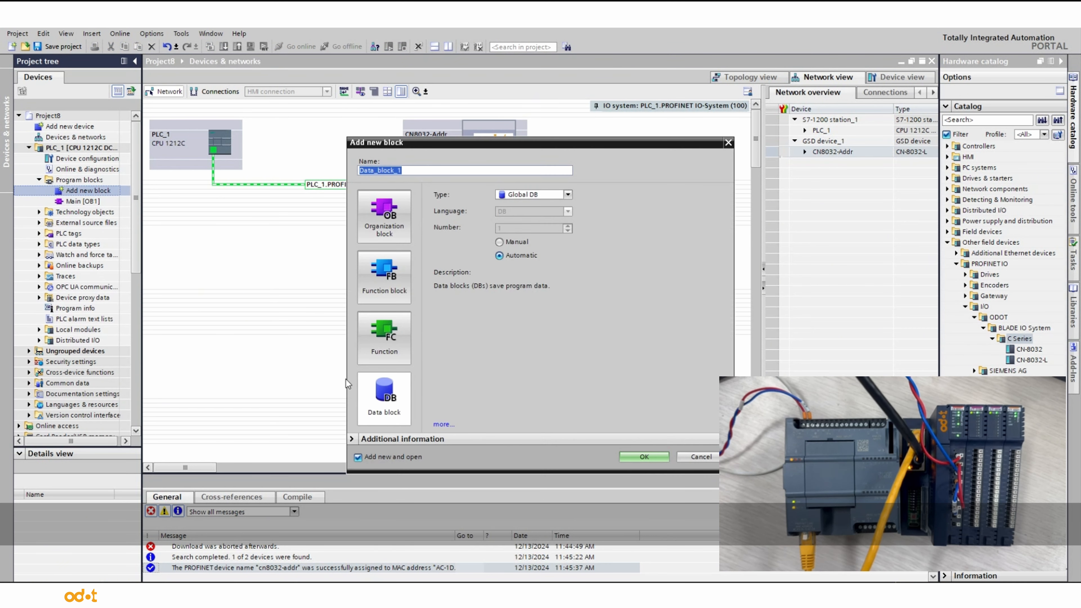
left_click(383, 386)
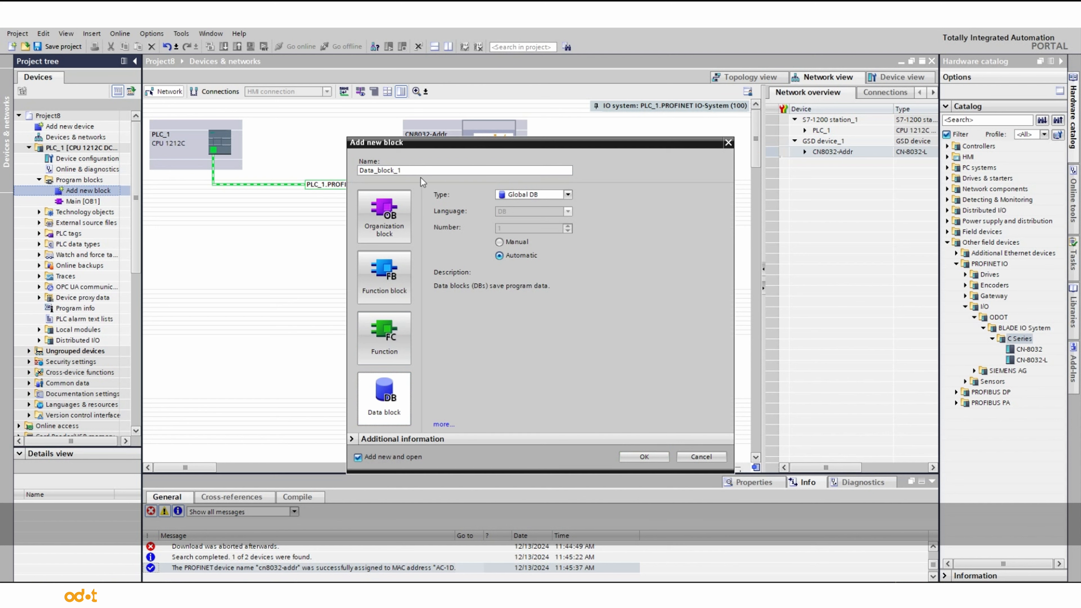
left_click(421, 170)
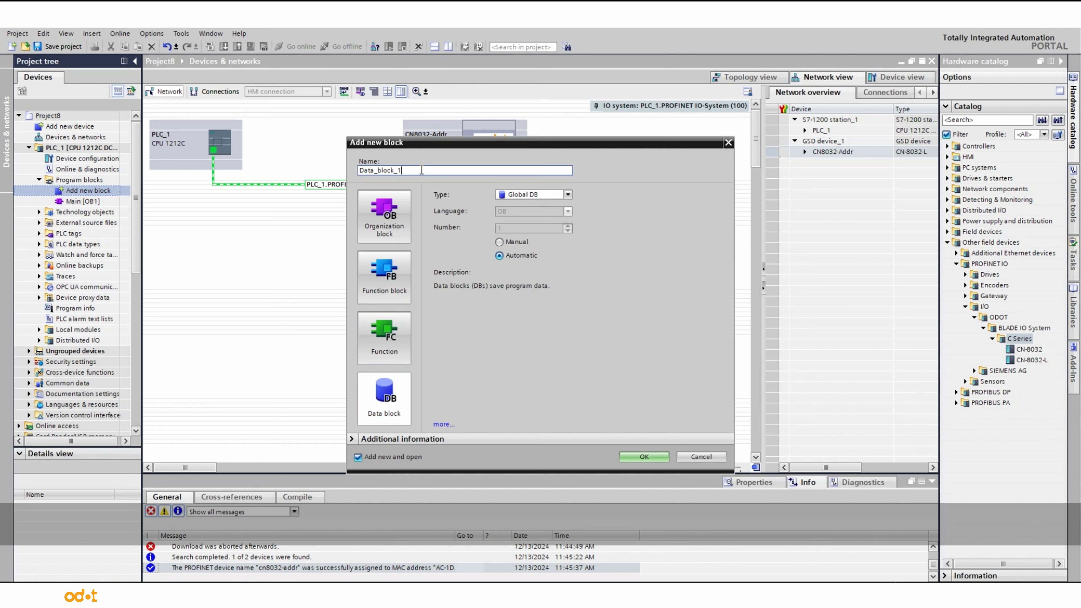
key("BackSpace")
key("BackSpace")
key("BackSpace")
key("BackSpace")
key("BackSpace")
key("BackSpace")
key("BackSpace")
type("erroe")
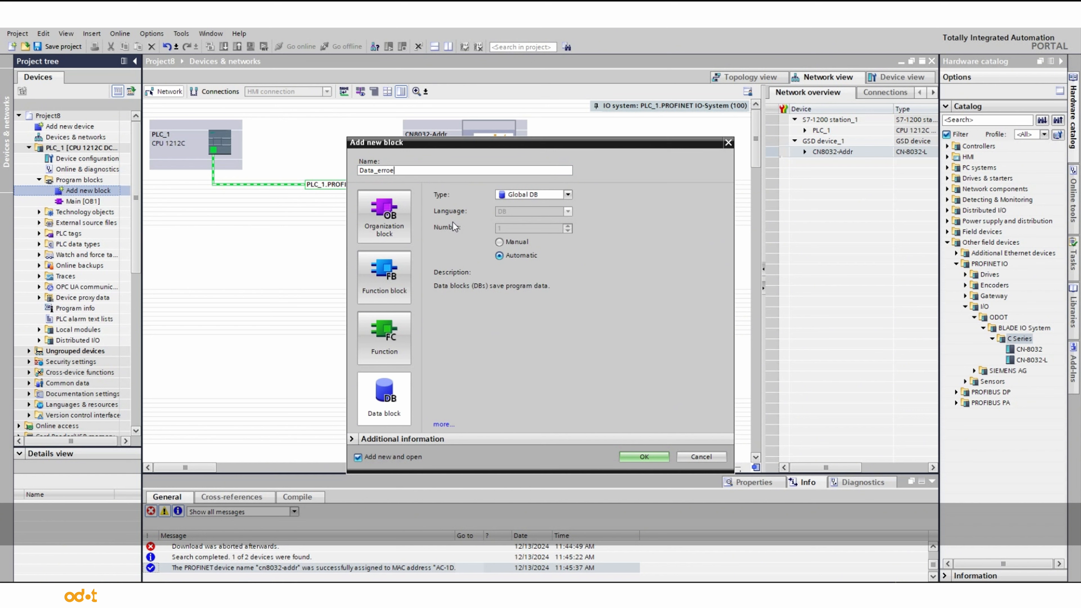
key("BackSpace")
type("r")
left_click(644, 457)
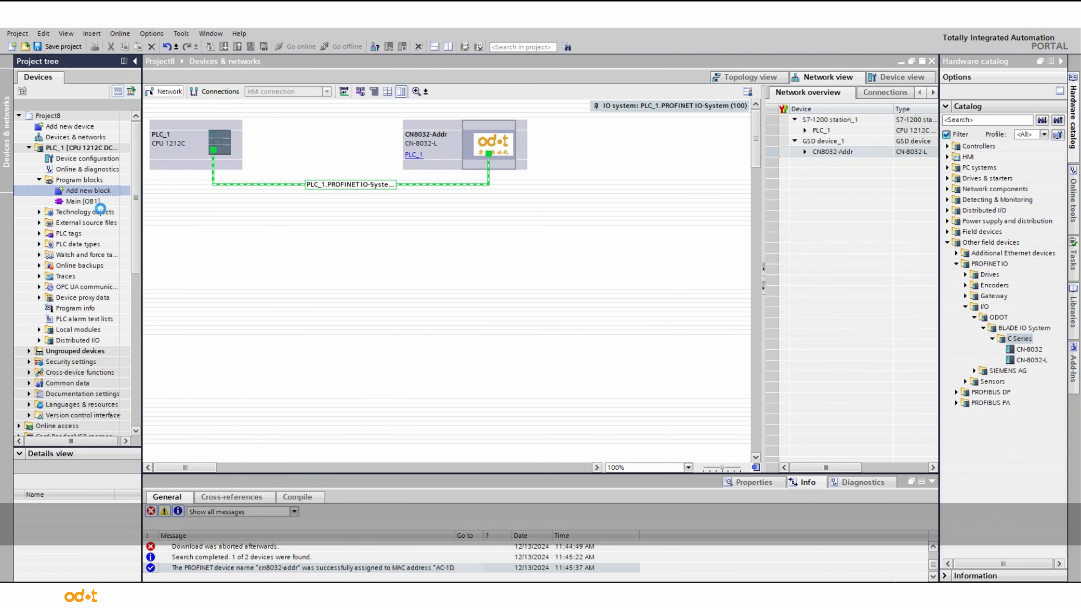
Declare the Bool variables error-3158, error-3238 and error-5321 in the Data_error block
type("e")
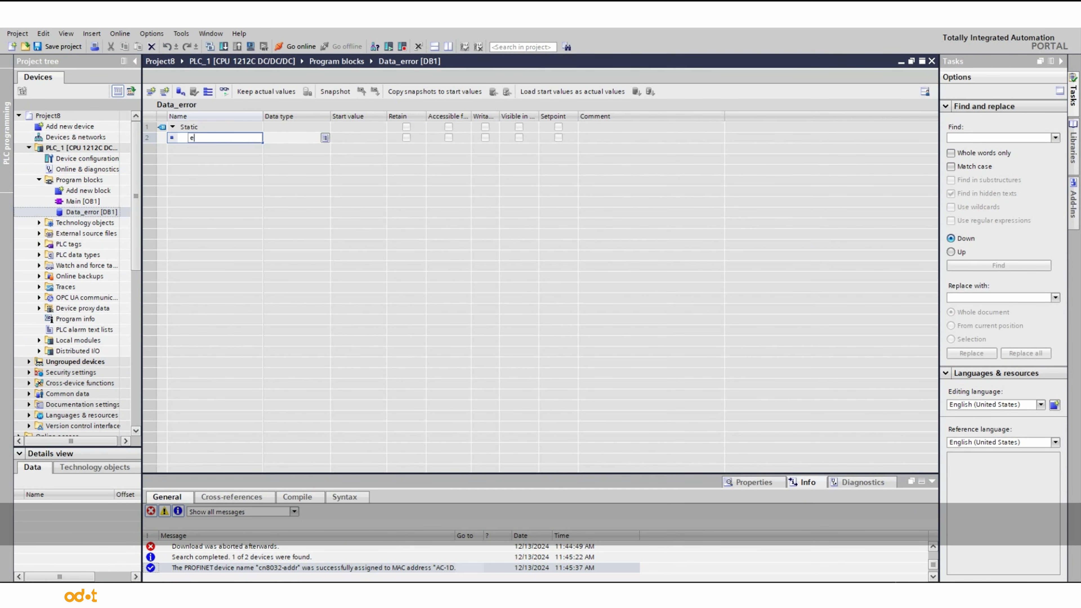
type("rror-3158")
key("Return")
type("er")
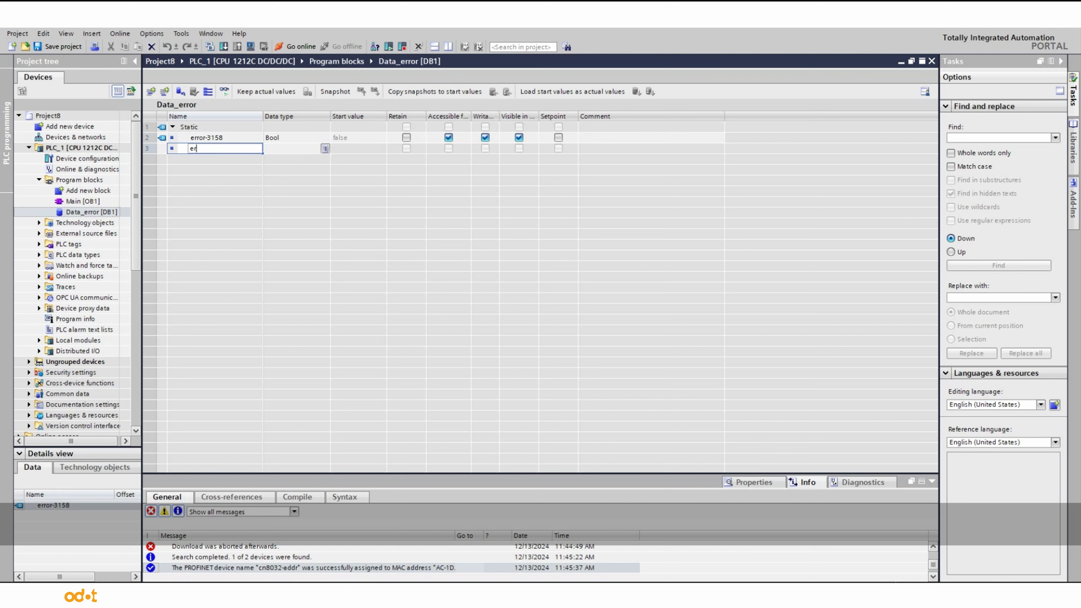
type("ror-3238")
key("Return")
type("e")
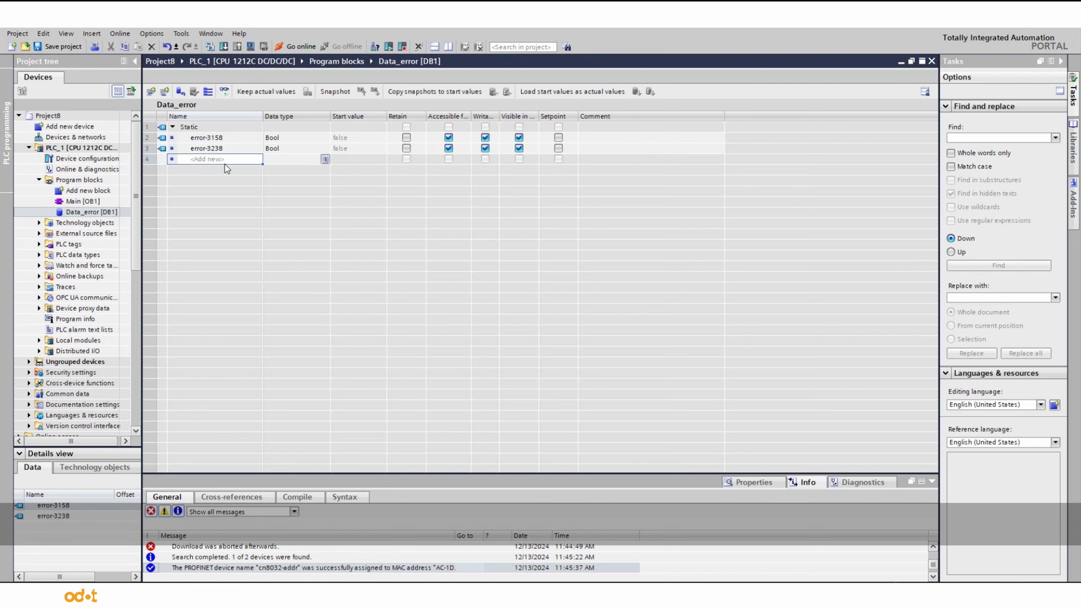
type("rror-5321")
key("Return")
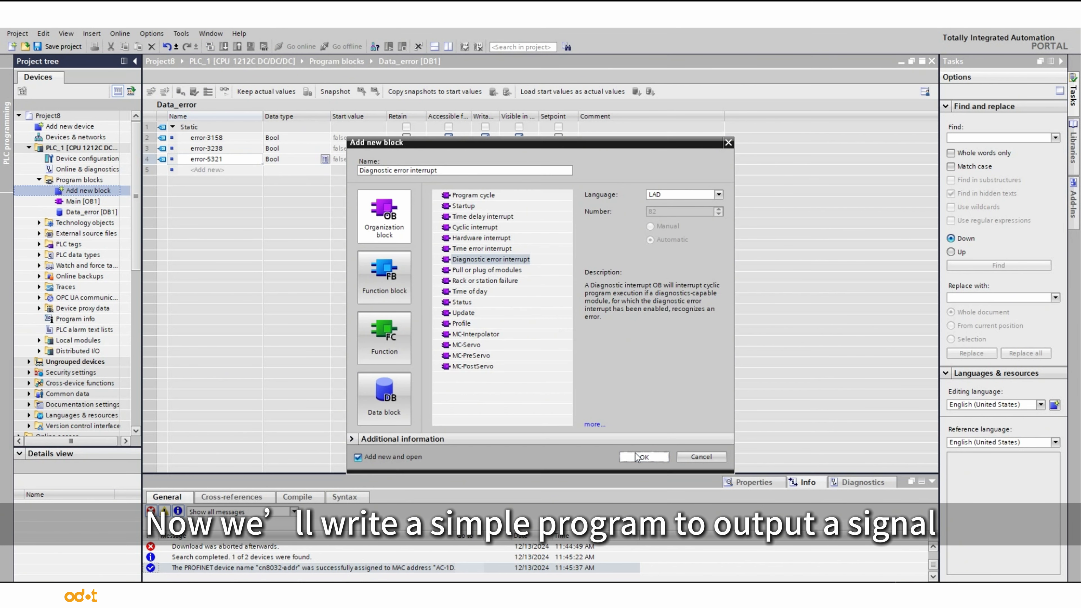
Create a Diagnostic error interrupt organization block in LAD and insert a CMP == comparison in Network 1
left_click(635, 453)
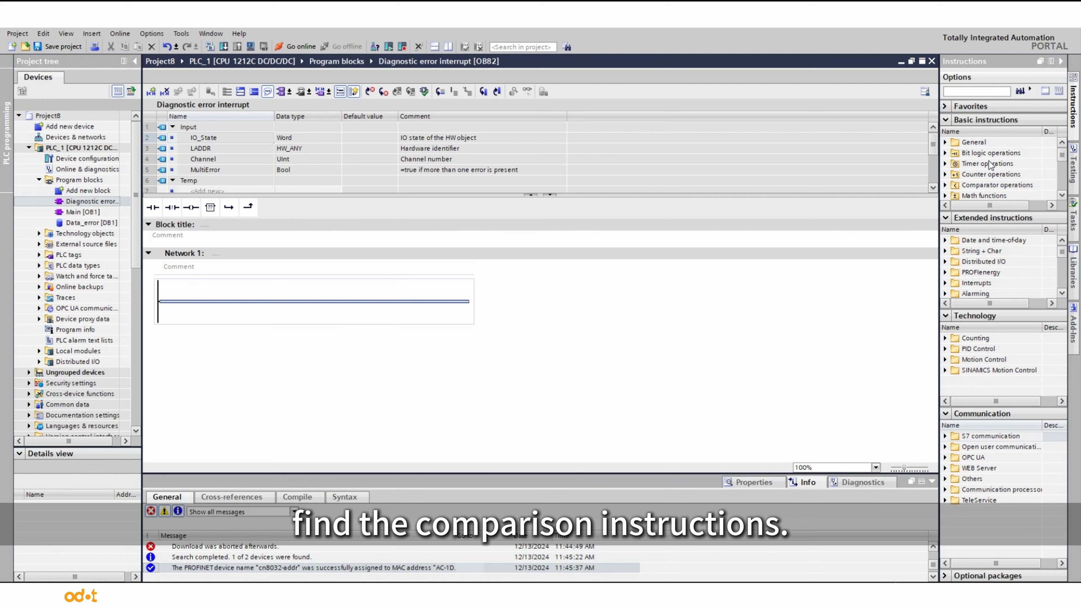
left_click(945, 184)
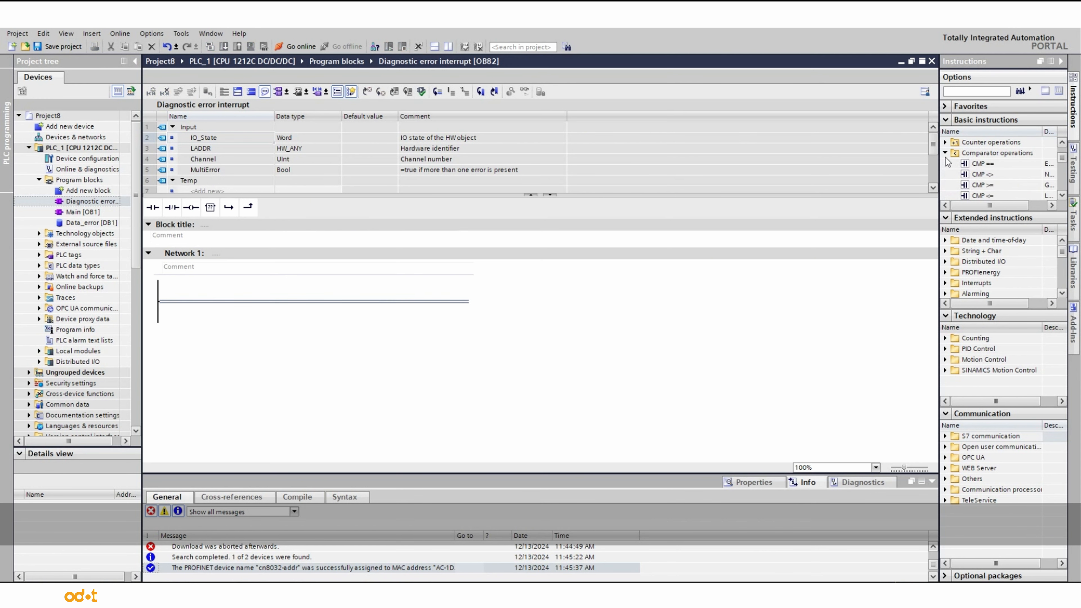
left_click(990, 166)
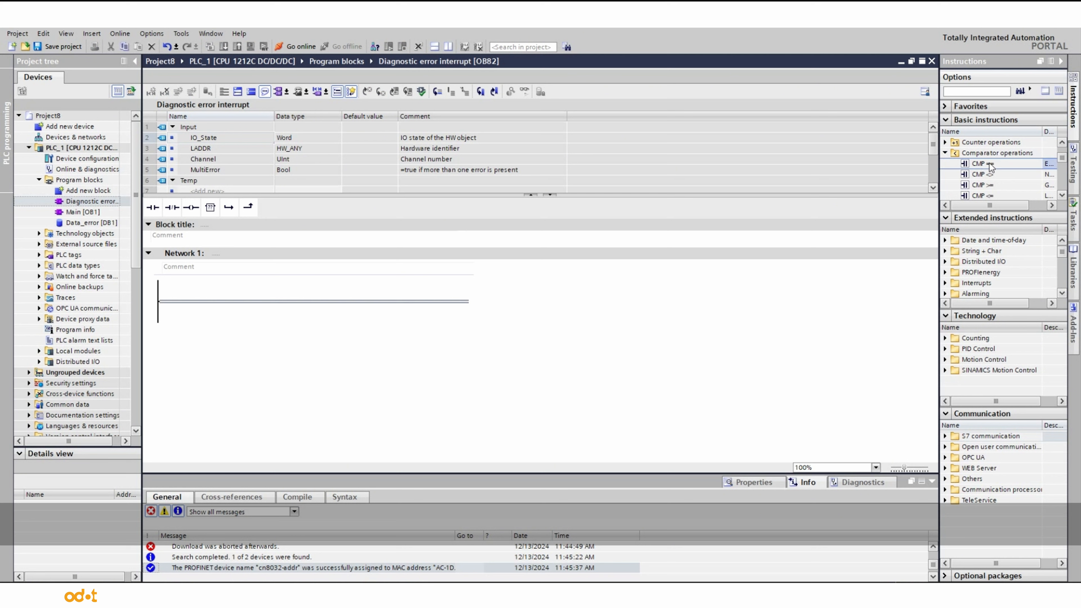
left_click_drag(989, 165, 187, 306)
Set the comparison in Network 1 to compare #LADDR with 279
double_click(213, 148)
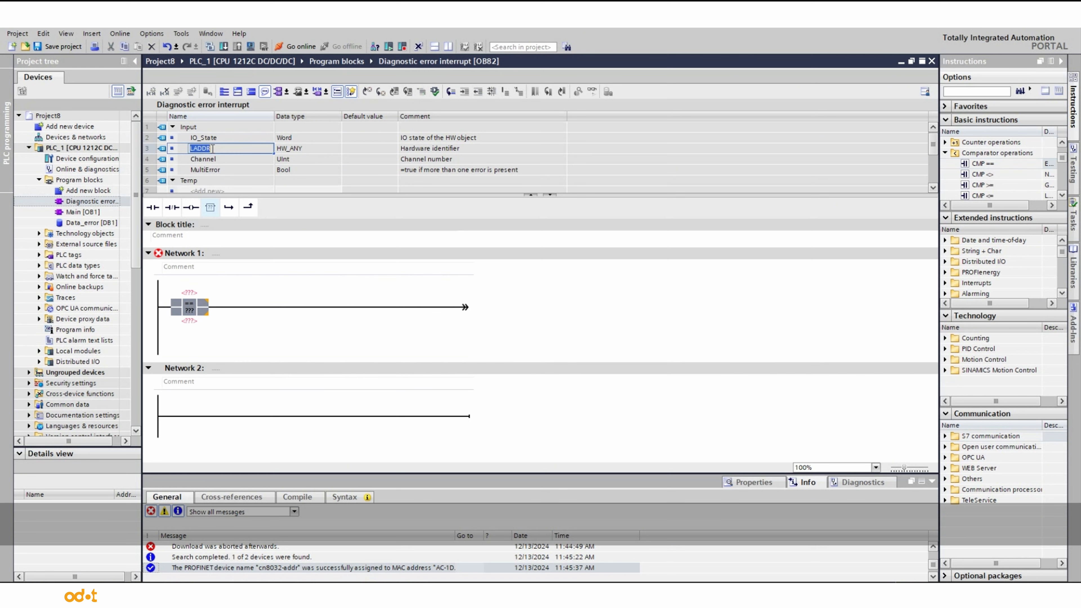
key("ctrl+c")
double_click(191, 292)
key("ctrl+v")
double_click(191, 320)
type("279")
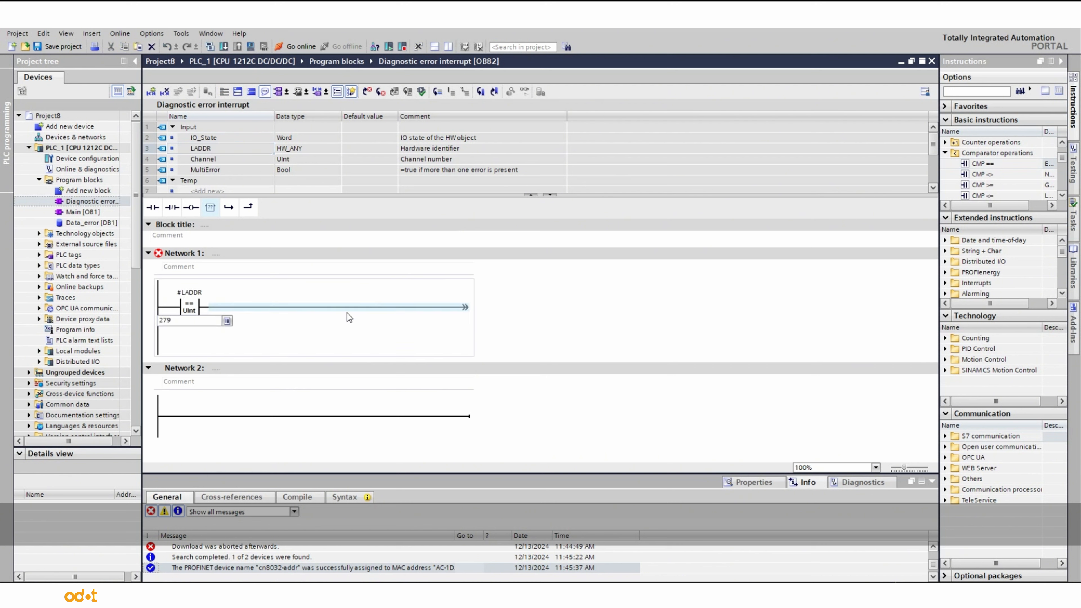
left_click(320, 333)
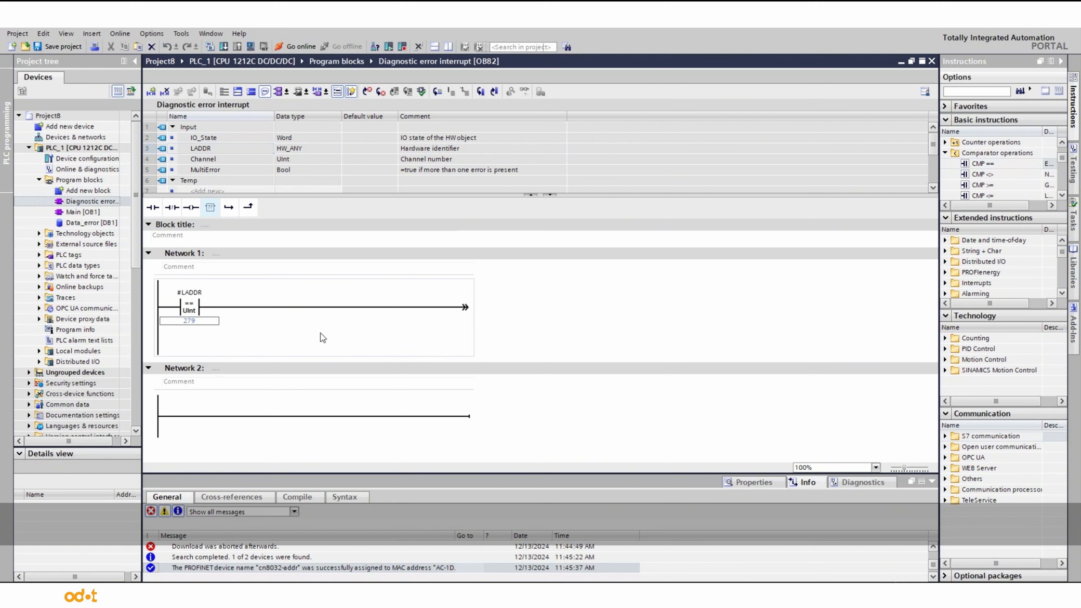
Paste a second equality comparison after the first in Network 1 and set it to compare #IO_State with 16
left_click(247, 304)
key("ctrl+v")
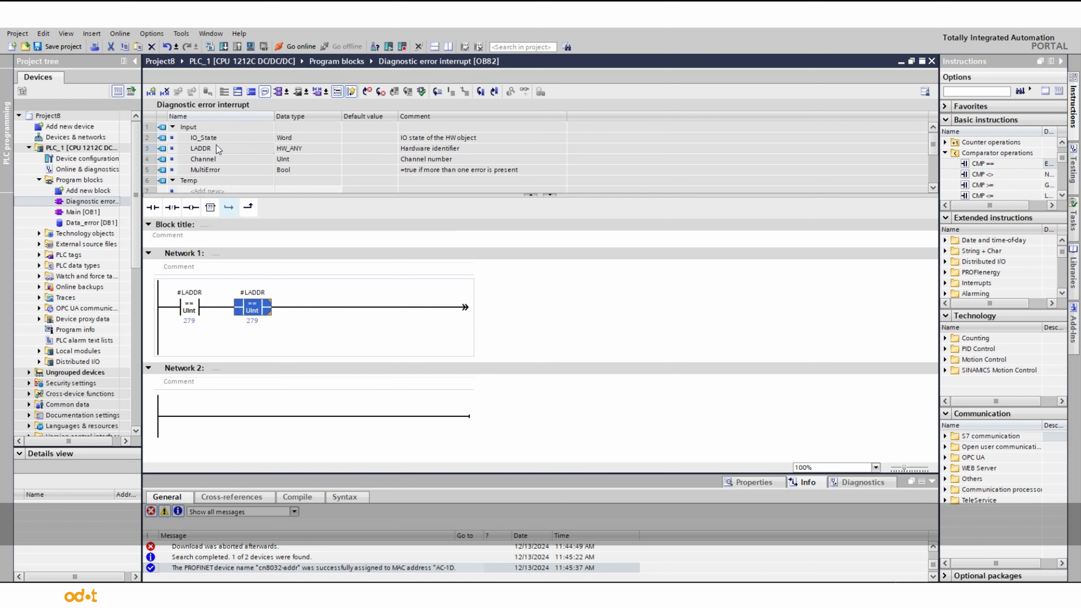
double_click(222, 139)
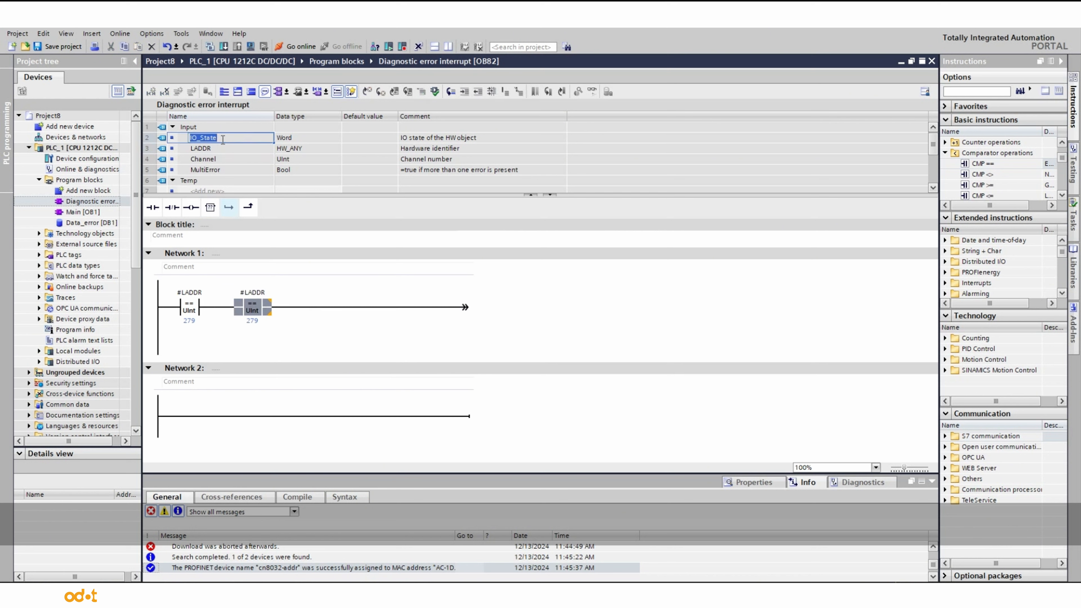
key("ctrl+c")
double_click(260, 294)
key("ctrl+v")
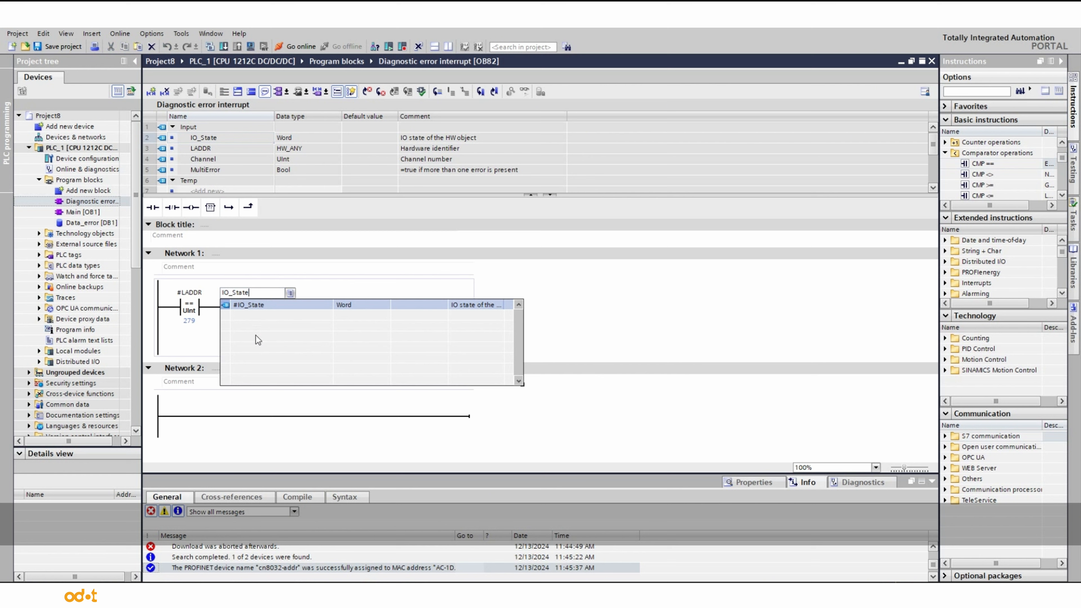
key("Return")
type("16")
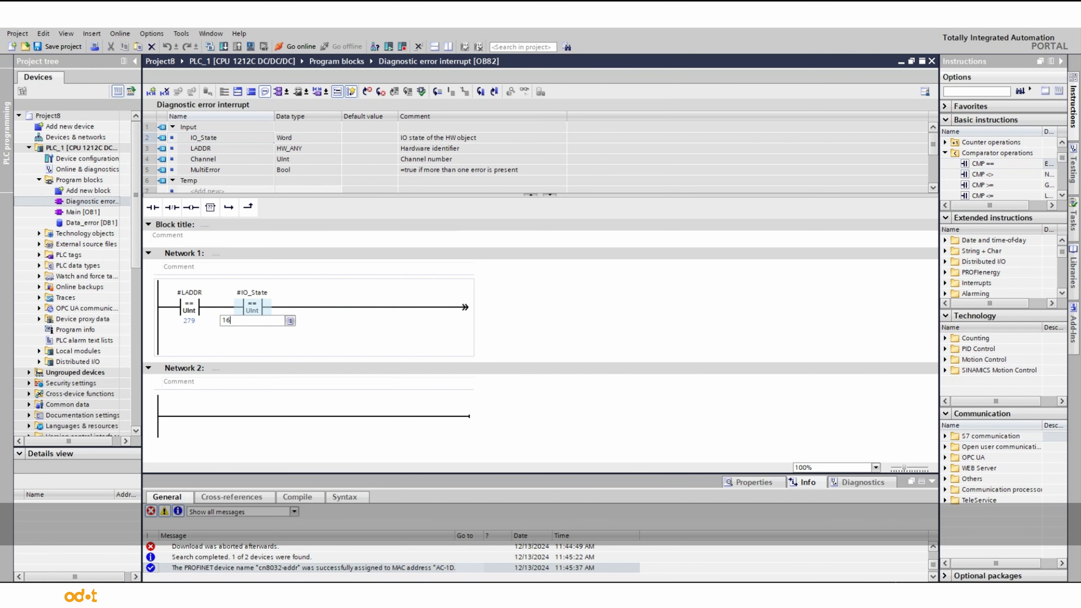
left_click(329, 326)
Place an output coil at the end of the Network 1 rung and change it to a set (S) coil
left_click(419, 310)
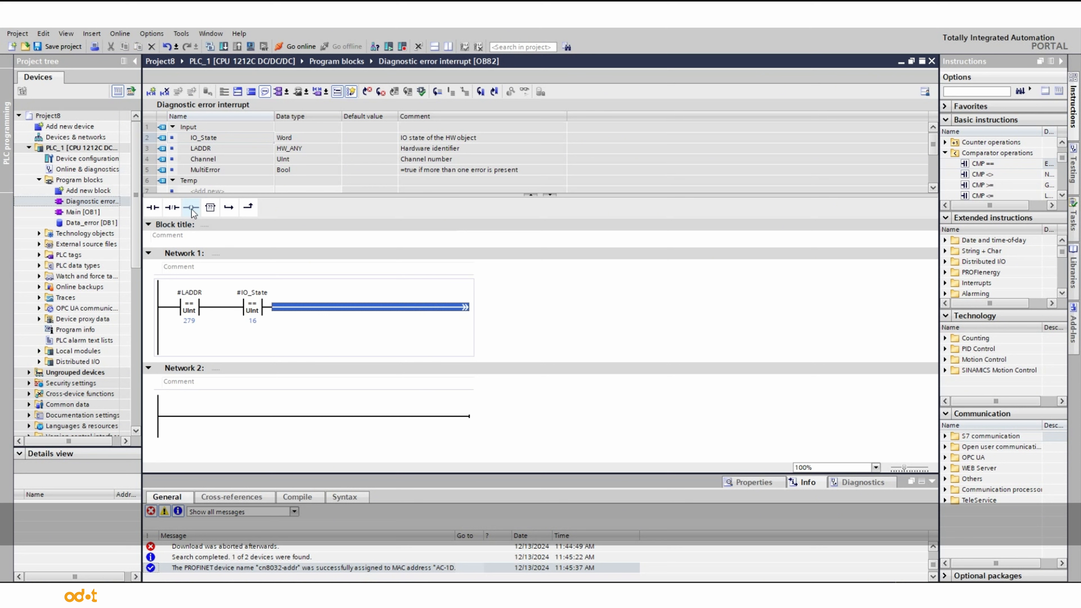
left_click_drag(193, 213, 456, 309)
left_click_drag(455, 307, 453, 305)
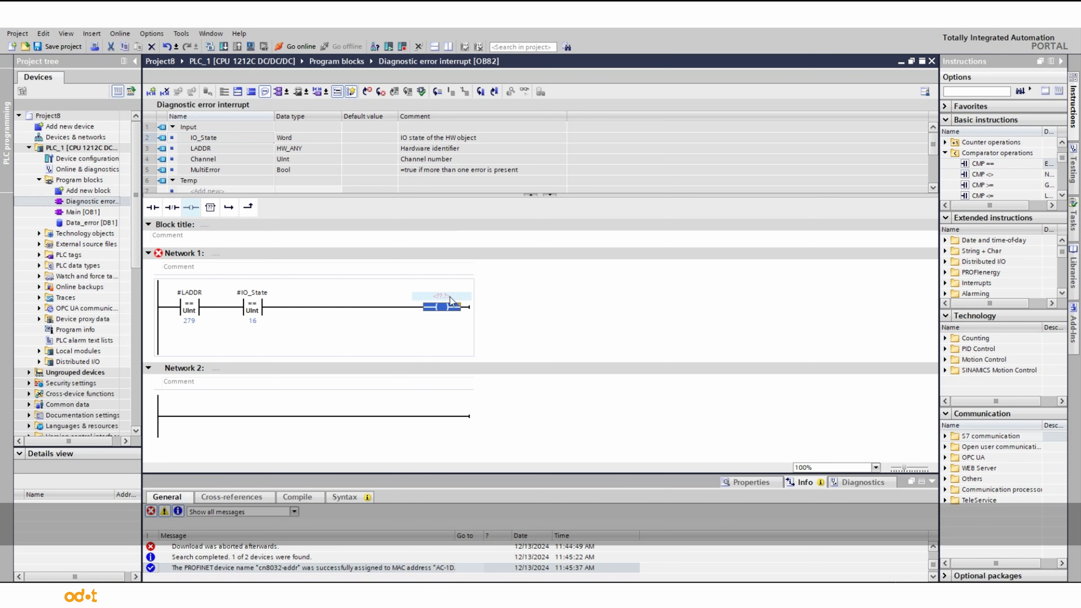
left_click(469, 306)
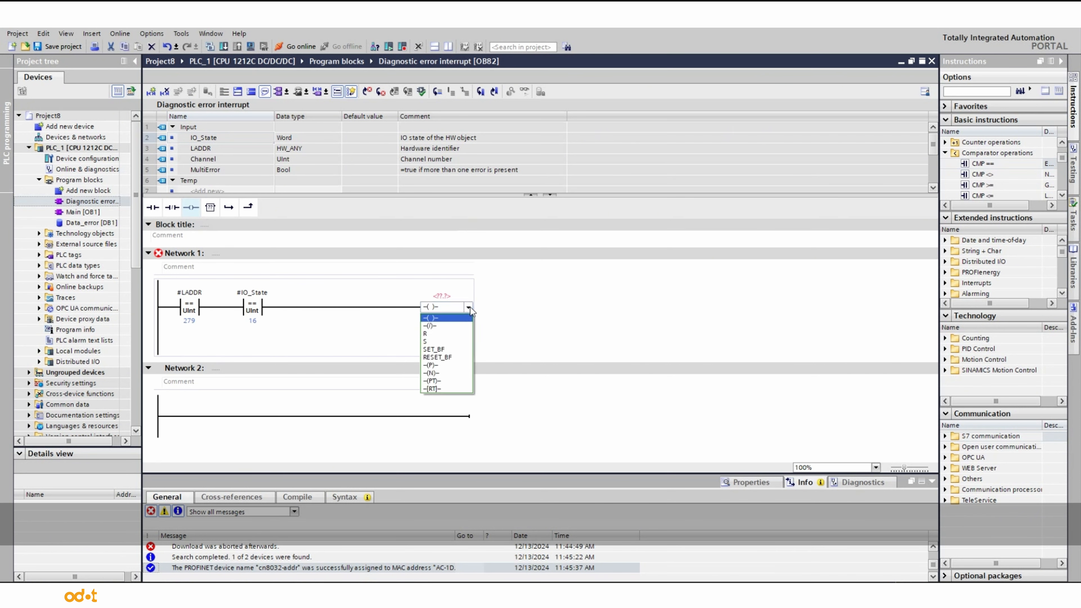
left_click(453, 343)
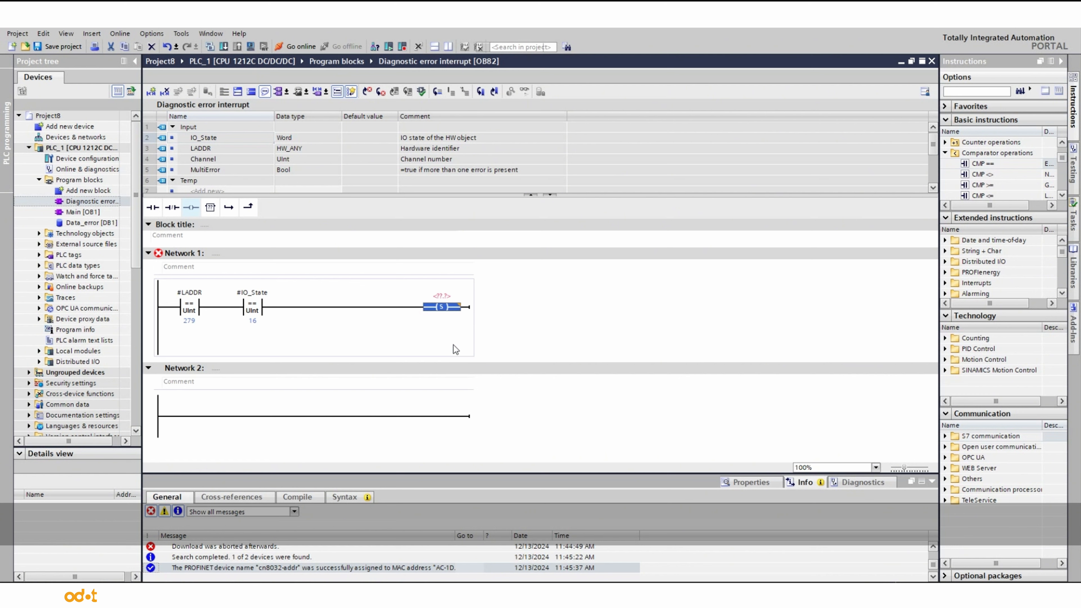